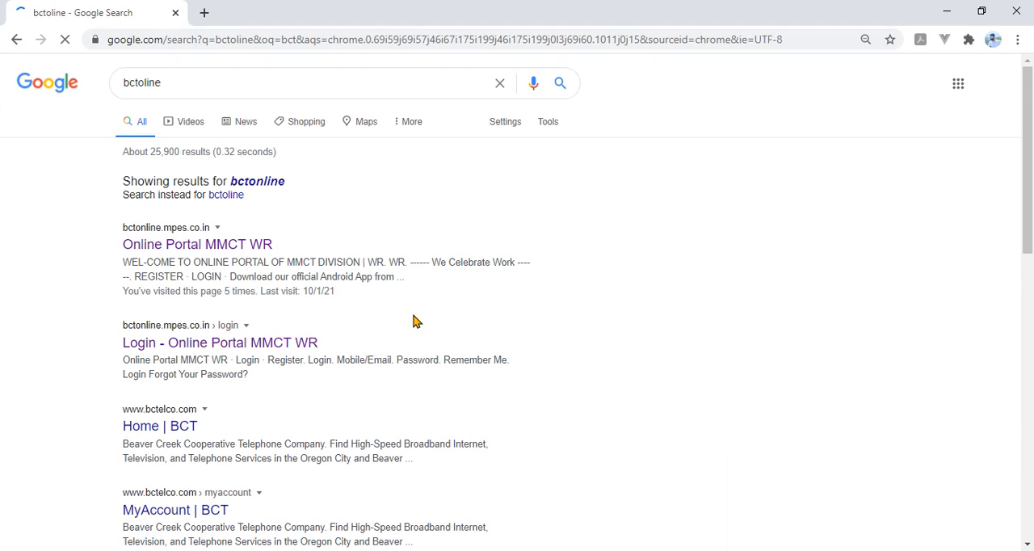
# Step: Open the Online Portal MMCT WR website from the search results and log in with the prefilled credentials
pyautogui.click(219, 253)
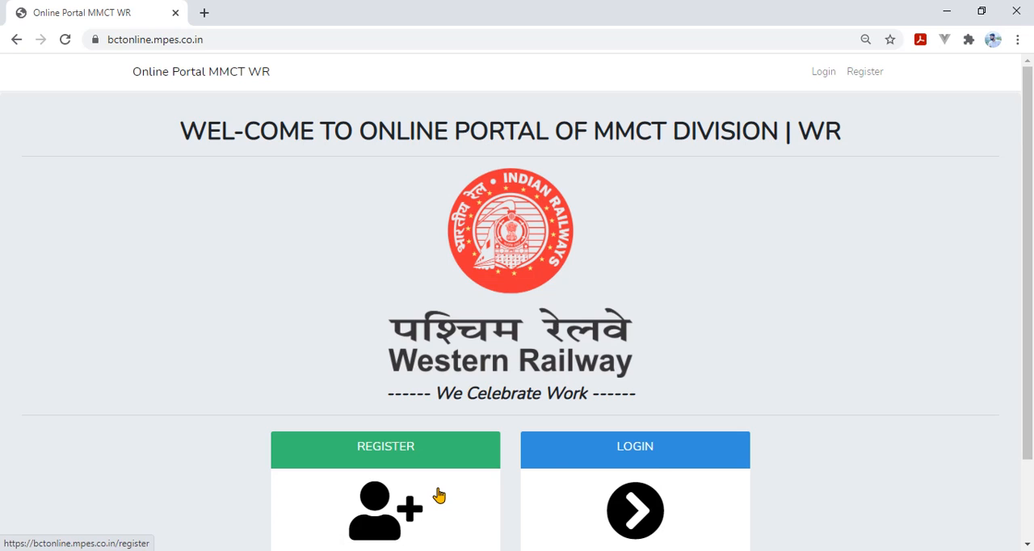
pyautogui.click(661, 485)
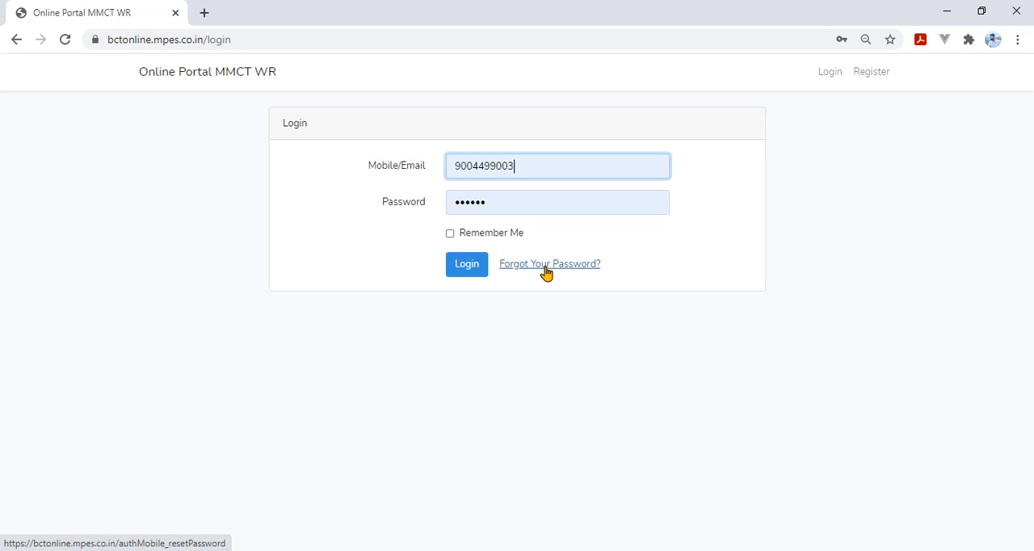
pyautogui.click(467, 269)
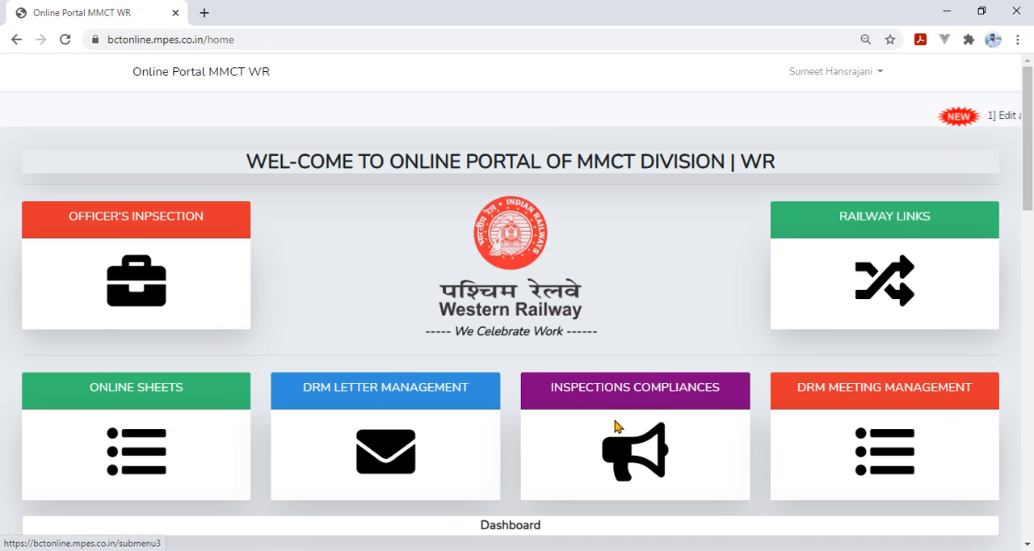
# Step: Create an inspection category named "Relay Room" in the inspection templates of Inspections Compliances
pyautogui.click(614, 426)
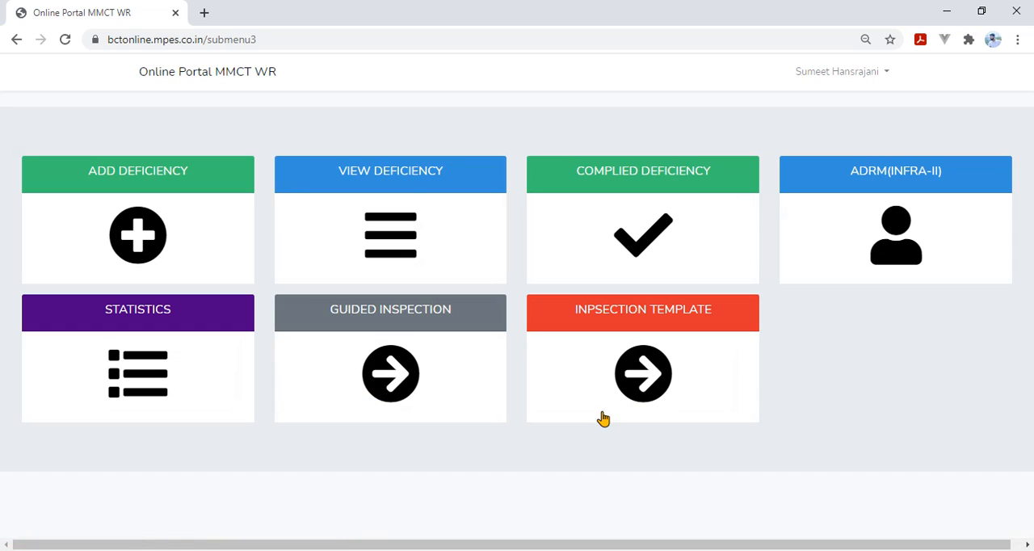
pyautogui.click(651, 378)
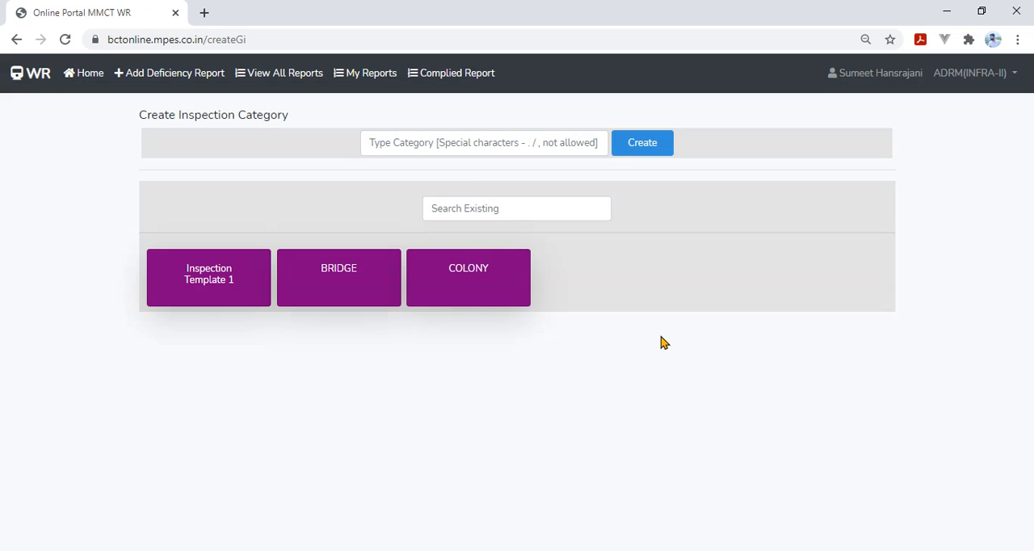
pyautogui.click(417, 144)
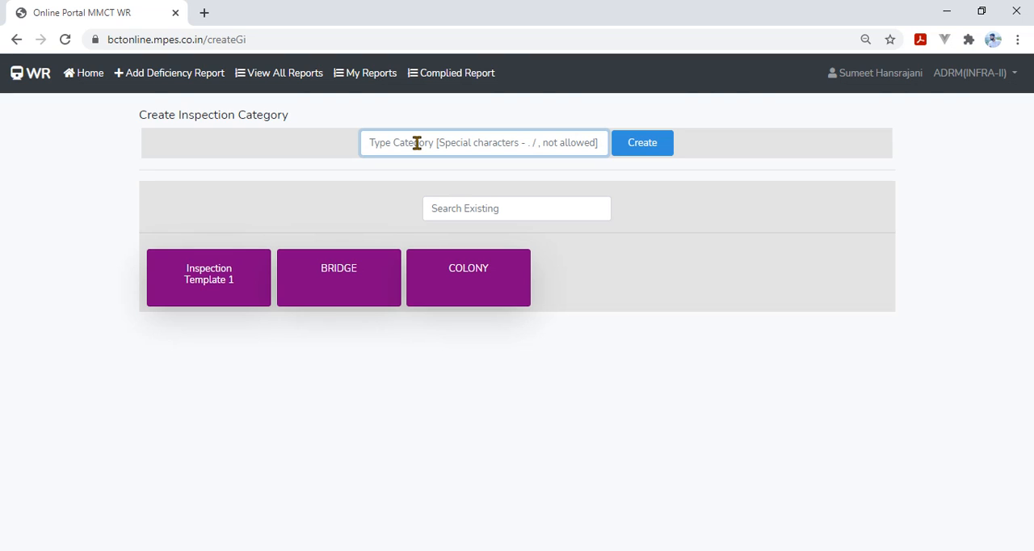
pyautogui.write('Relay Room')
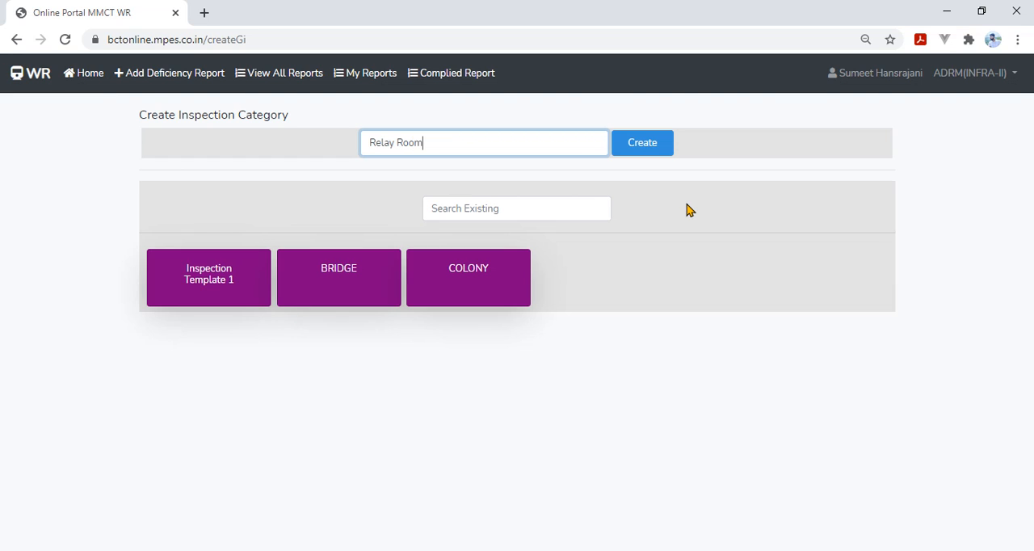
pyautogui.click(644, 148)
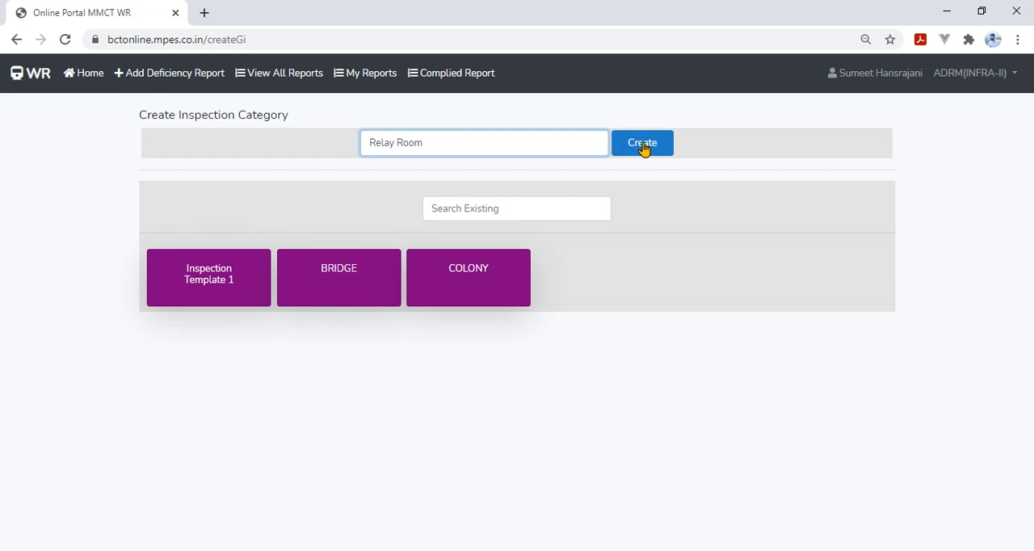
pyautogui.click(644, 149)
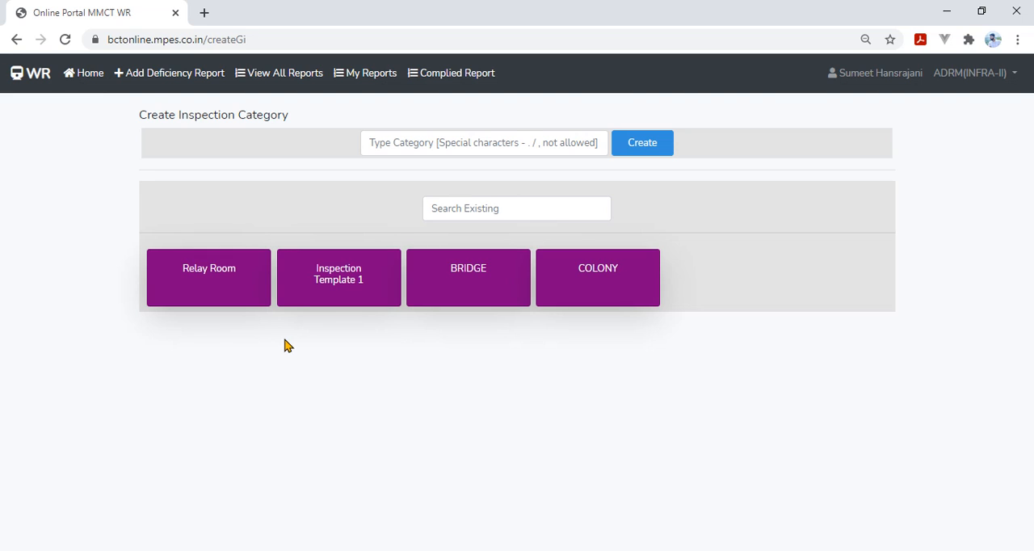
# Step: Start a Relay Room template entry with item category Maintenance and the observation "All relays are sealed."
pyautogui.click(209, 287)
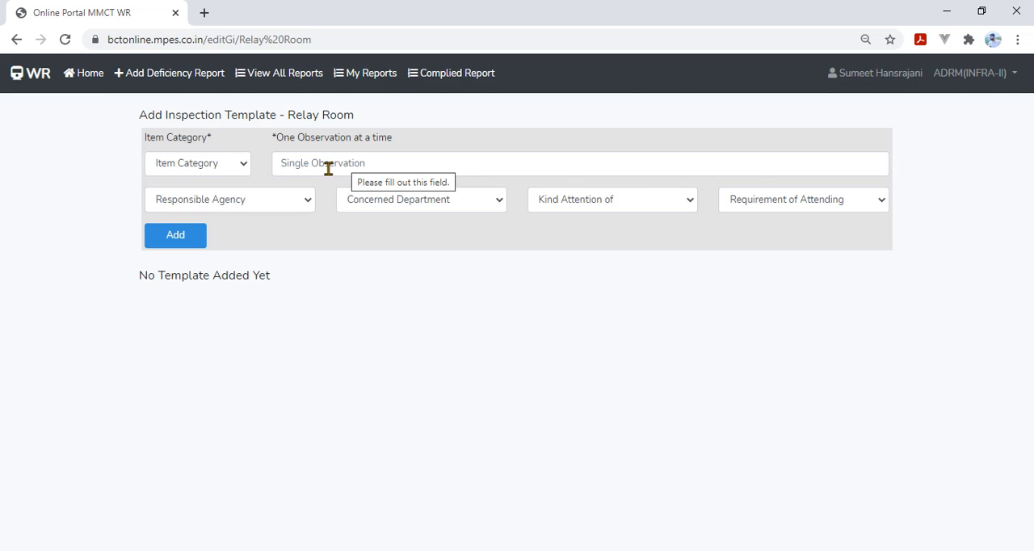
pyautogui.click(236, 169)
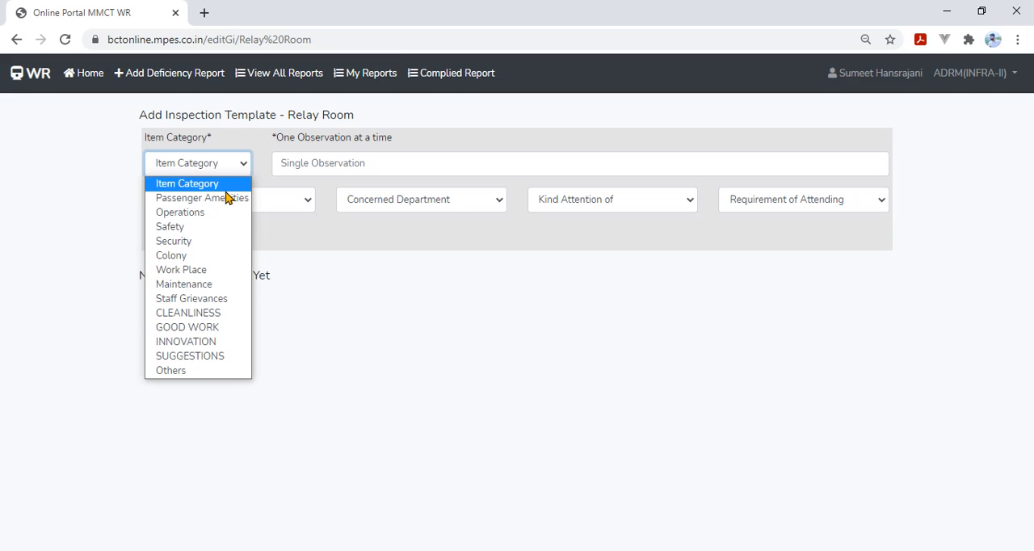
pyautogui.click(212, 286)
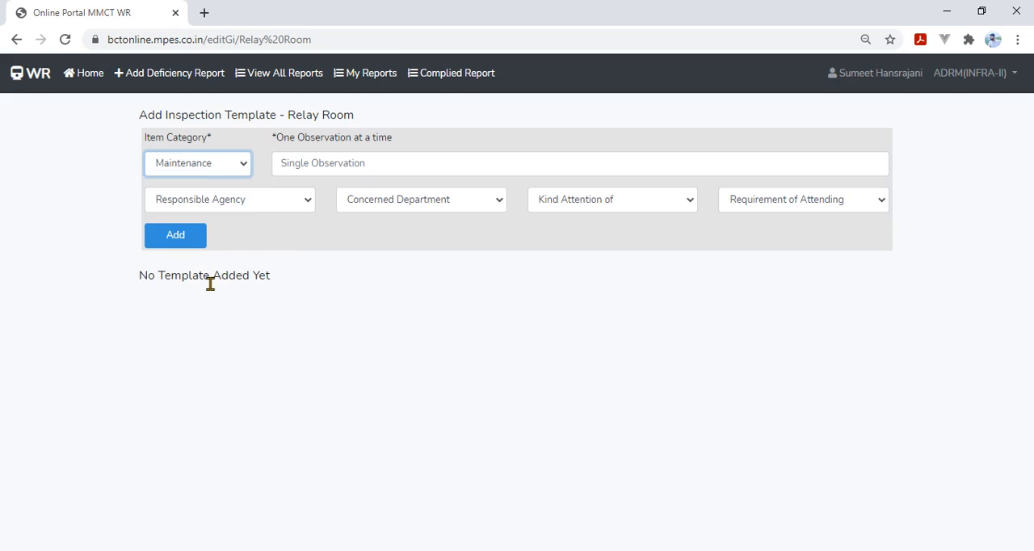
pyautogui.click(316, 163)
pyautogui.write('All re')
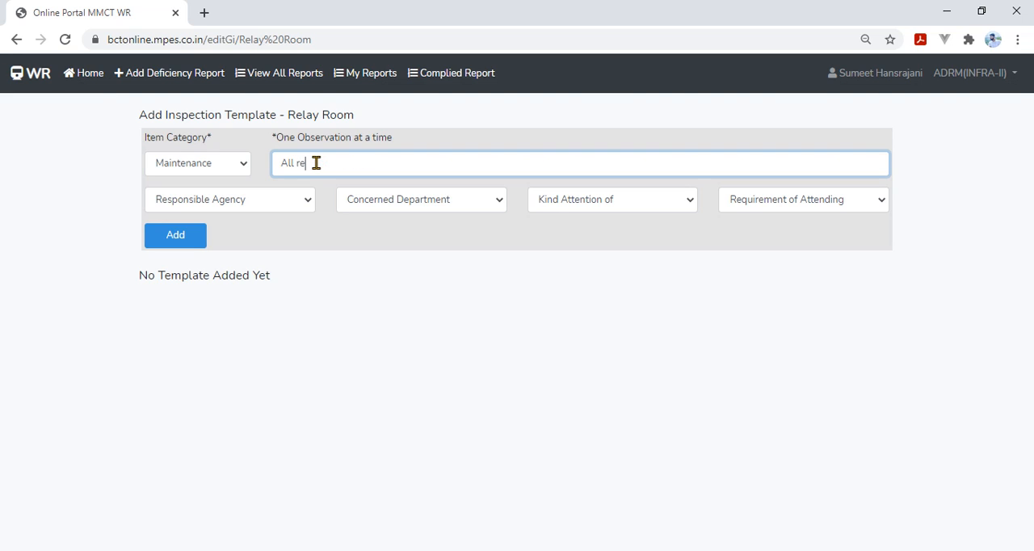
pyautogui.write('lays are sealed')
pyautogui.press('BackSpace')
pyautogui.write('.')
# Step: Assign the observation to responsible agency DIV and department SnT, for the kind attention of Sr.DSTE(S)
pyautogui.click(283, 205)
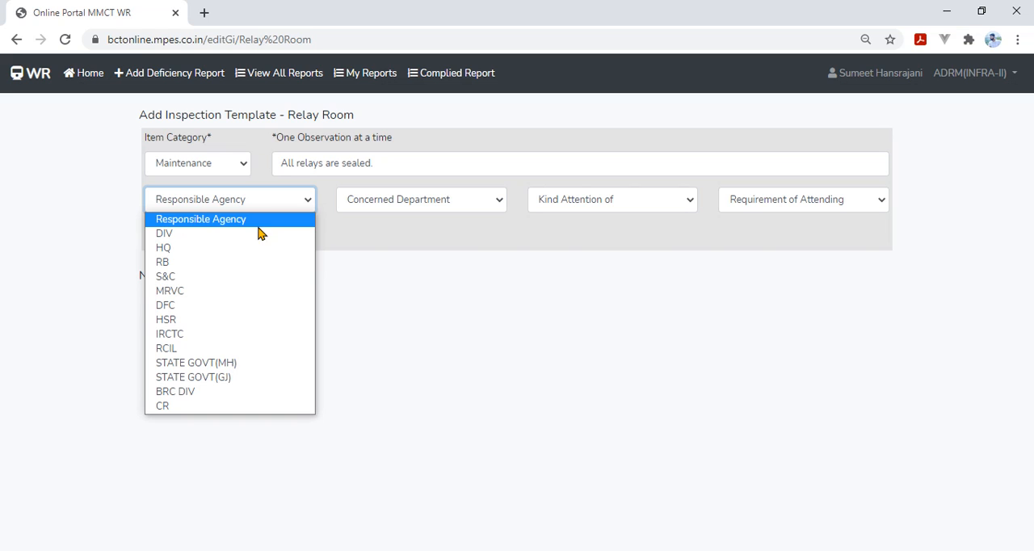
pyautogui.click(258, 234)
pyautogui.click(417, 202)
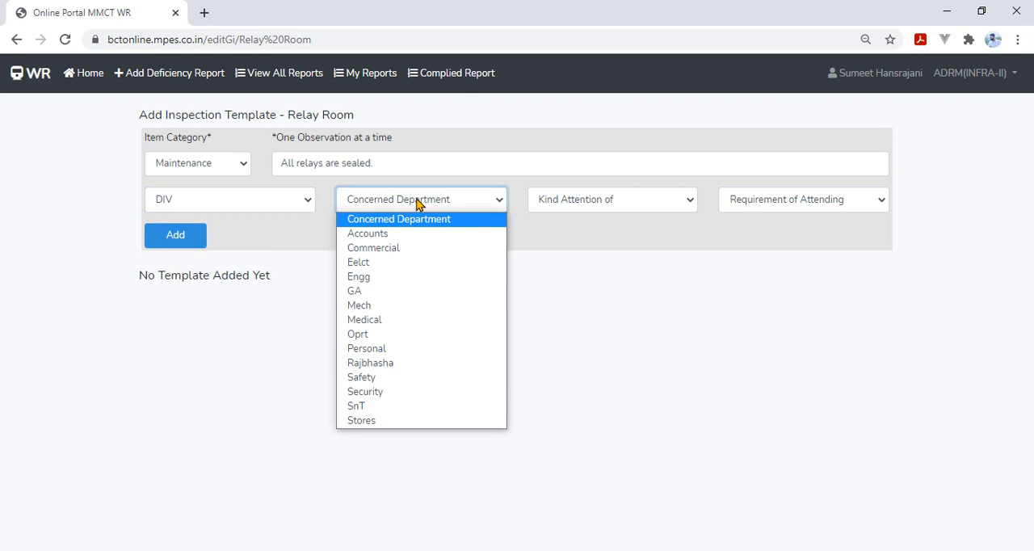
pyautogui.click(388, 407)
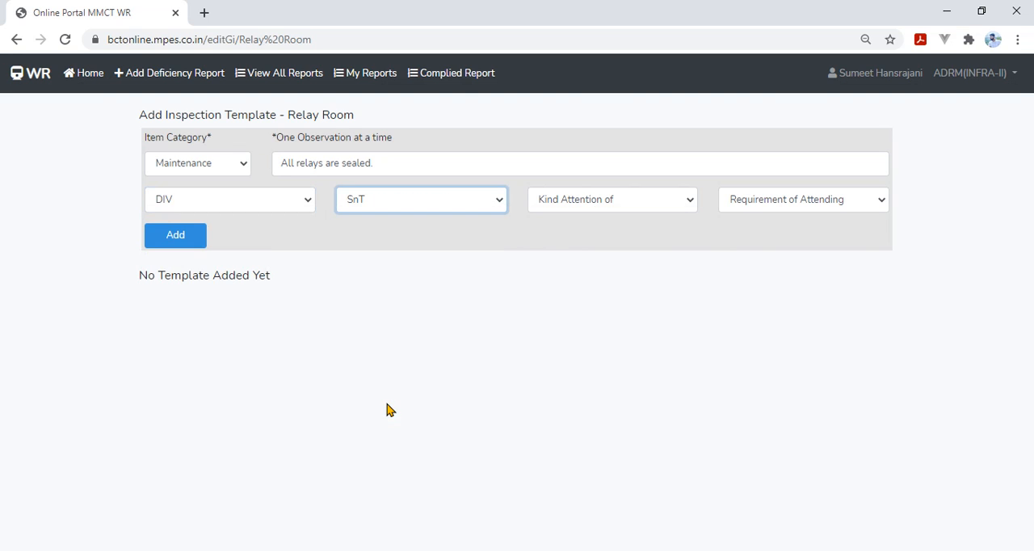
pyautogui.click(590, 205)
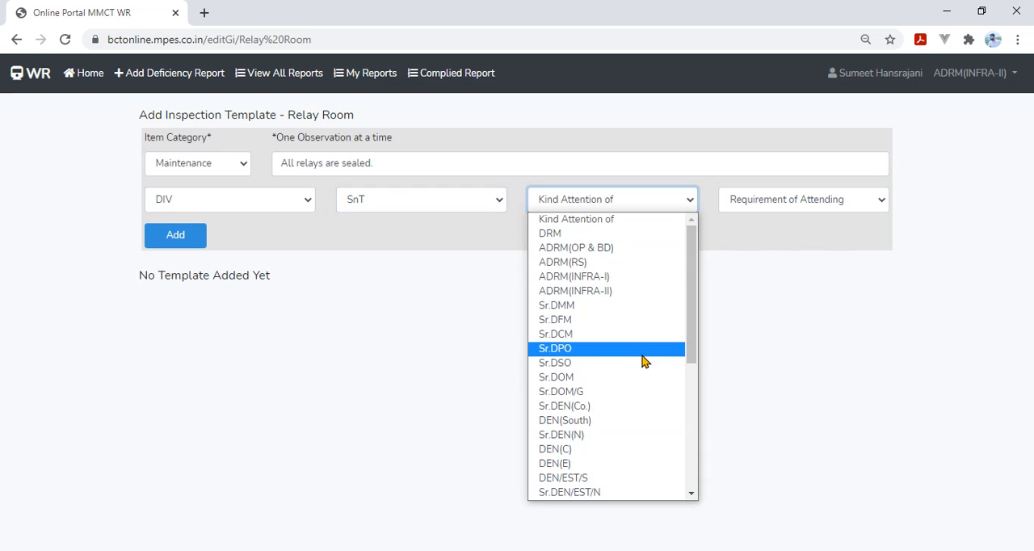
pyautogui.moveTo(691, 356); pyautogui.dragTo(691, 407)
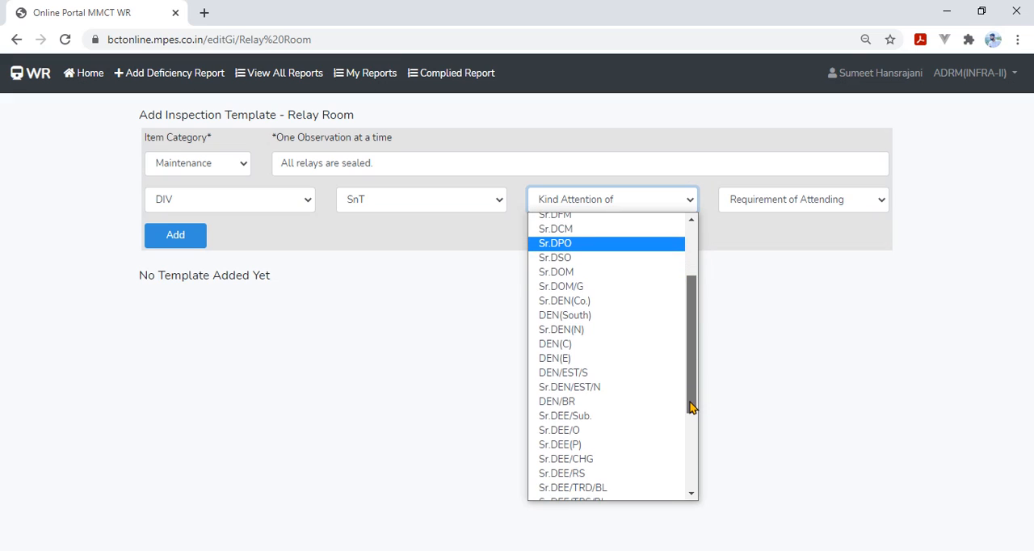
pyautogui.moveTo(690, 402); pyautogui.dragTo(692, 468)
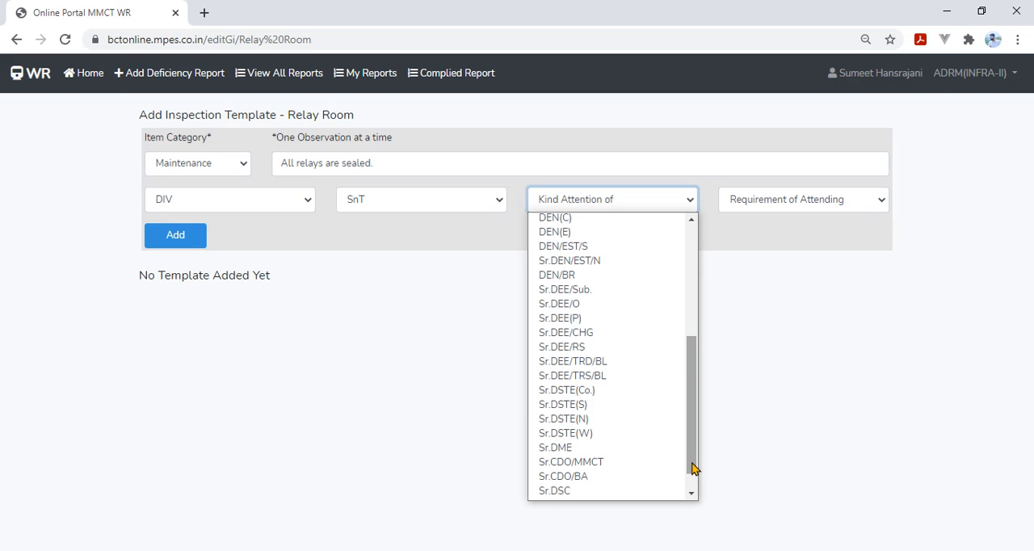
pyautogui.click(616, 410)
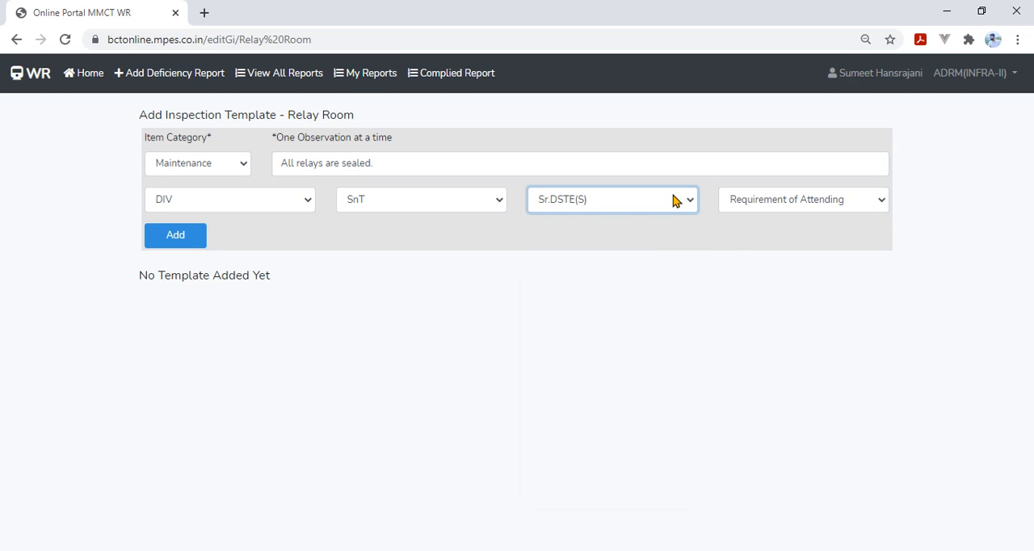
# Step: Set the requirement of attending to SSE/SIG and add the observation to the Relay Room template
pyautogui.click(758, 204)
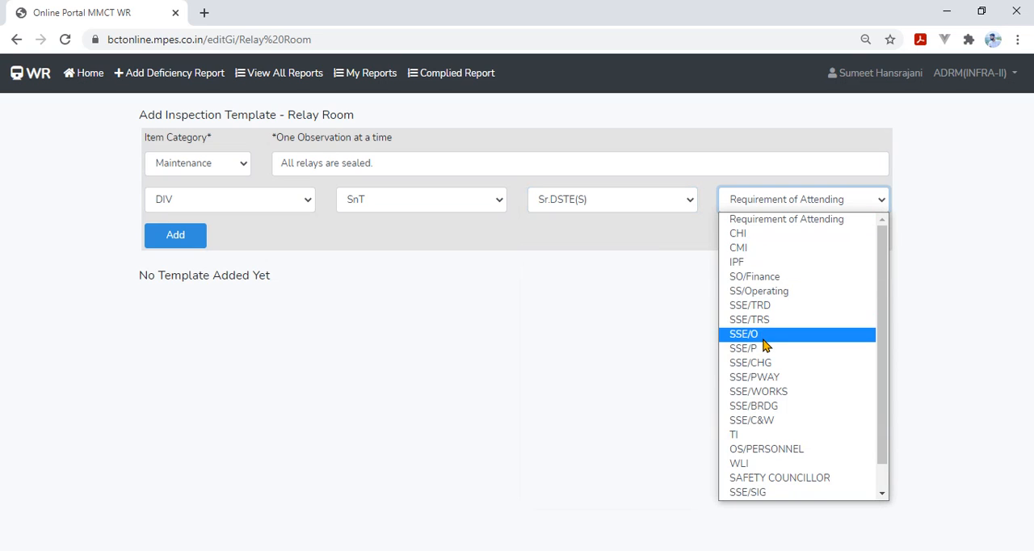
pyautogui.scroll(-1, 769, 360)
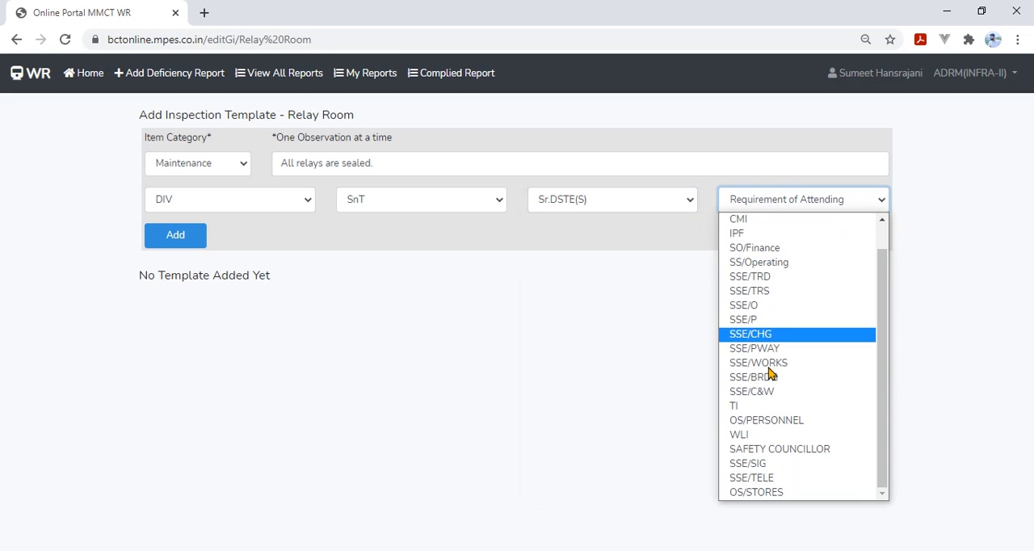
pyautogui.scroll(1, 769, 373)
pyautogui.scroll(1, 771, 373)
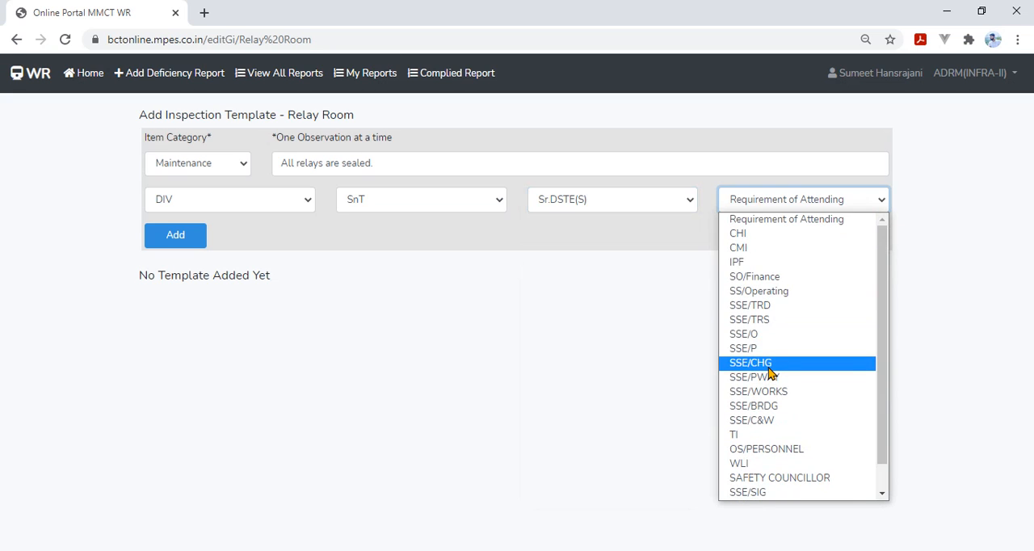
pyautogui.scroll(-1, 769, 374)
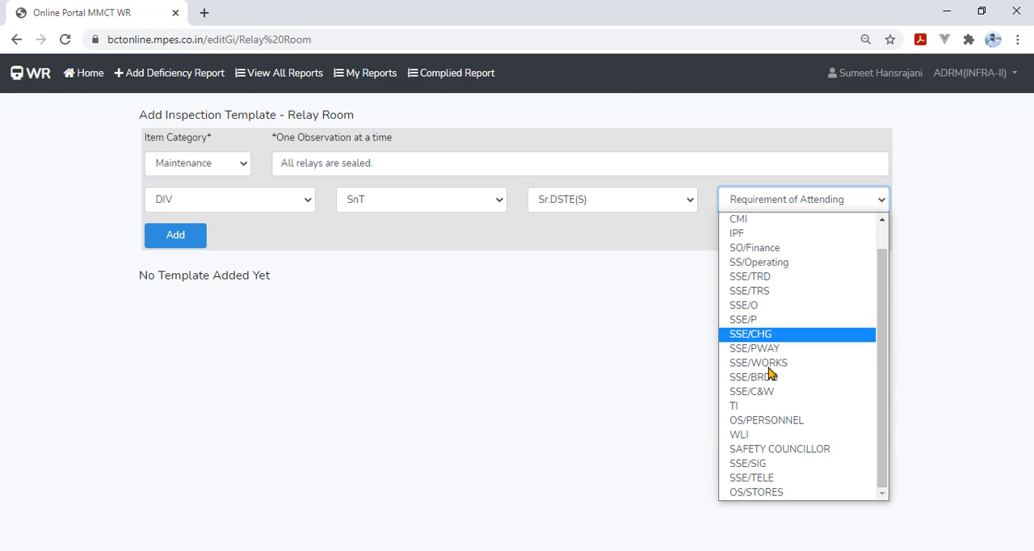
pyautogui.click(768, 466)
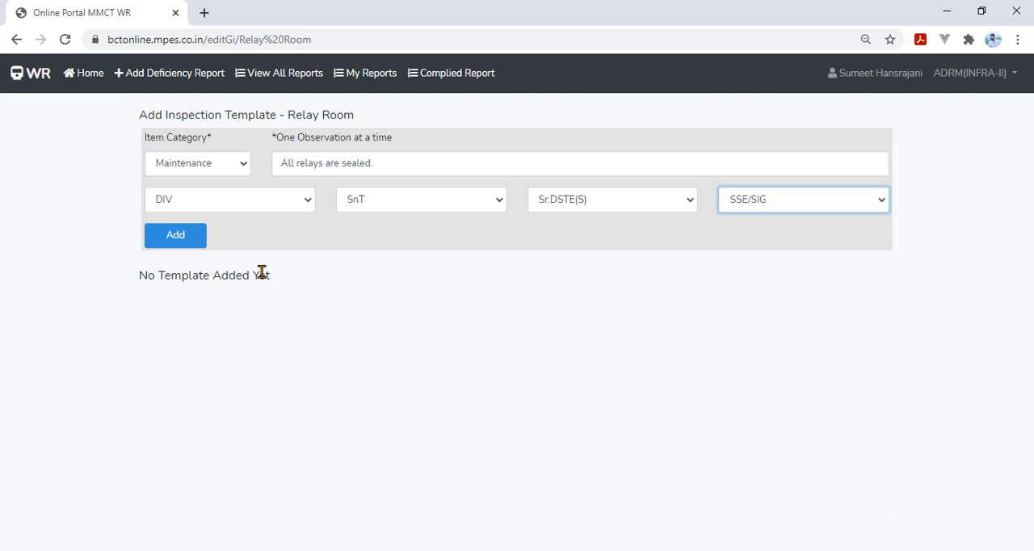
pyautogui.click(171, 237)
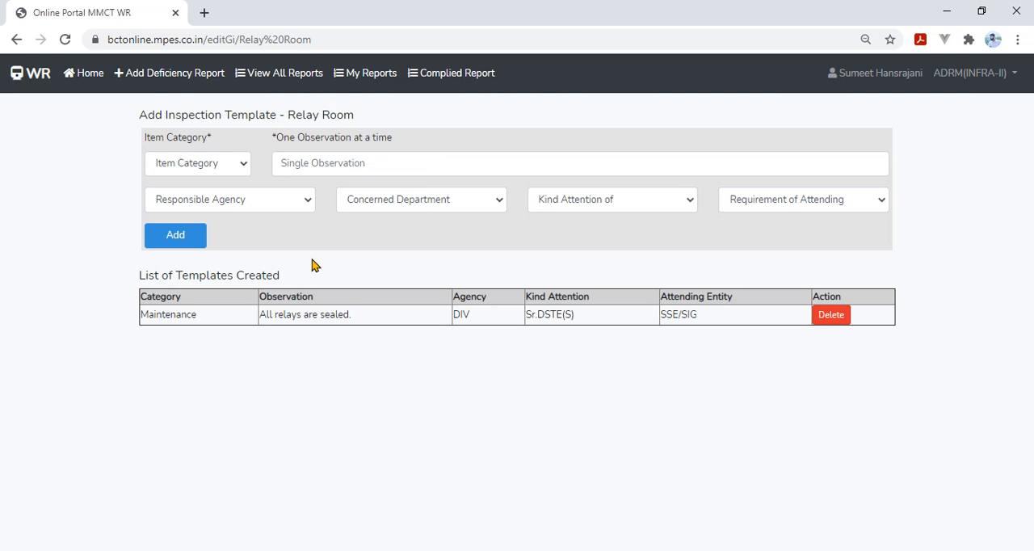
pyautogui.moveTo(185, 325); pyautogui.dragTo(644, 326)
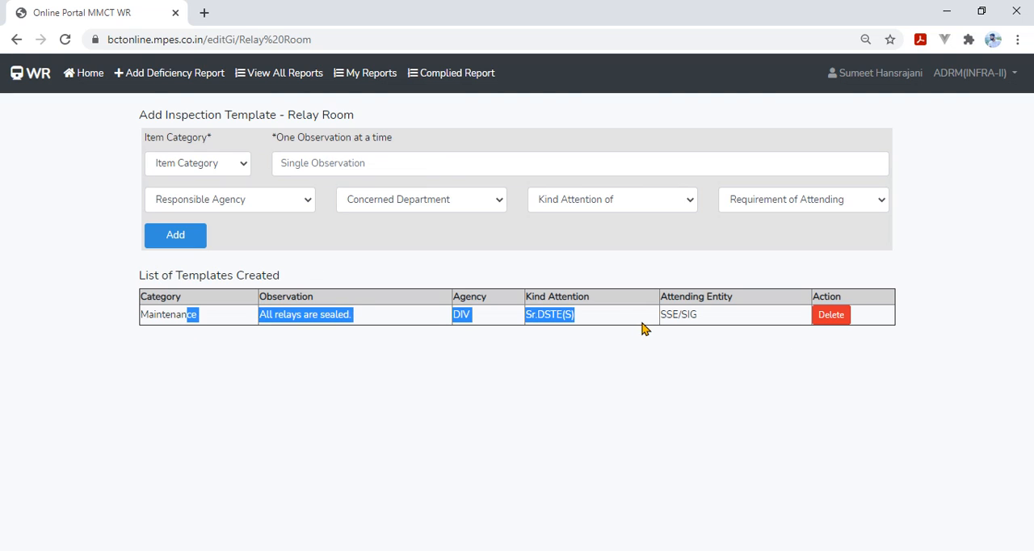
pyautogui.click(643, 328)
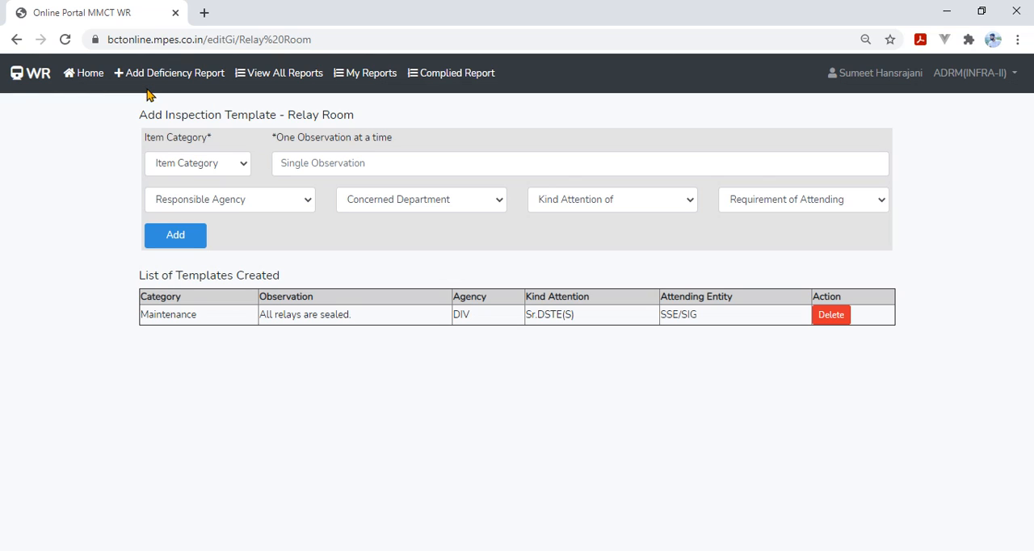
# Step: Return to the inspections submenu, search the guided inspections for "Rela", and open the Relay Room inspection
pyautogui.click(16, 39)
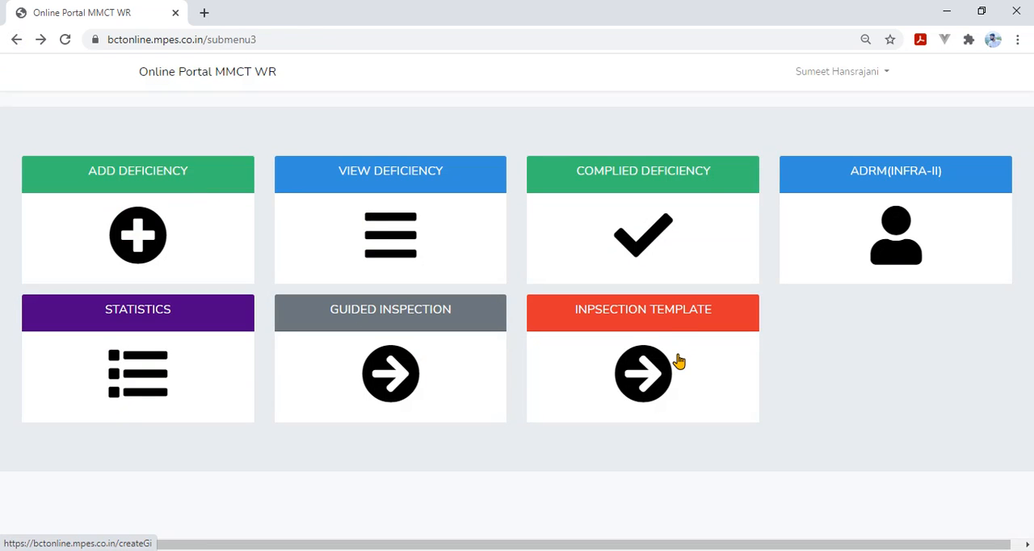
pyautogui.click(391, 377)
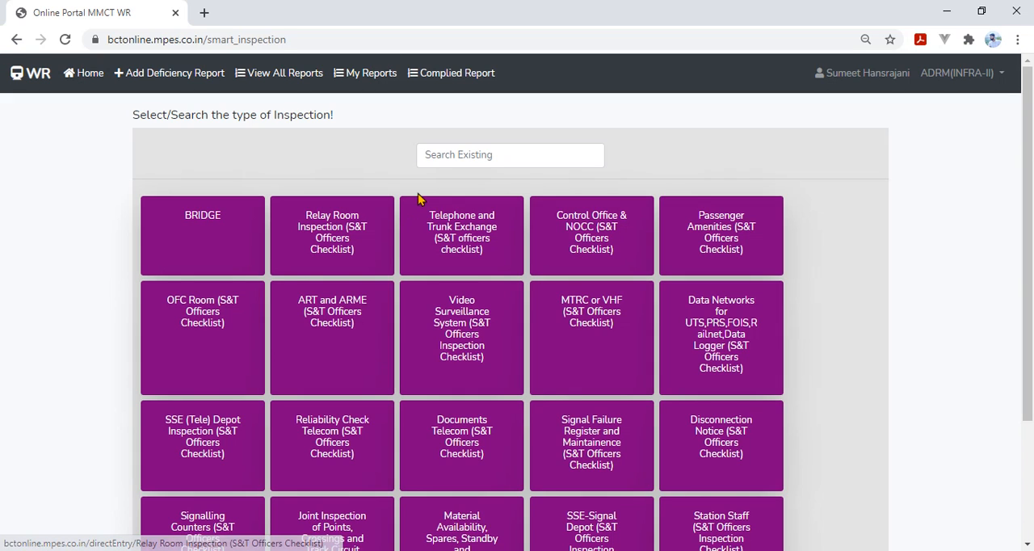
pyautogui.click(451, 158)
pyautogui.write('R')
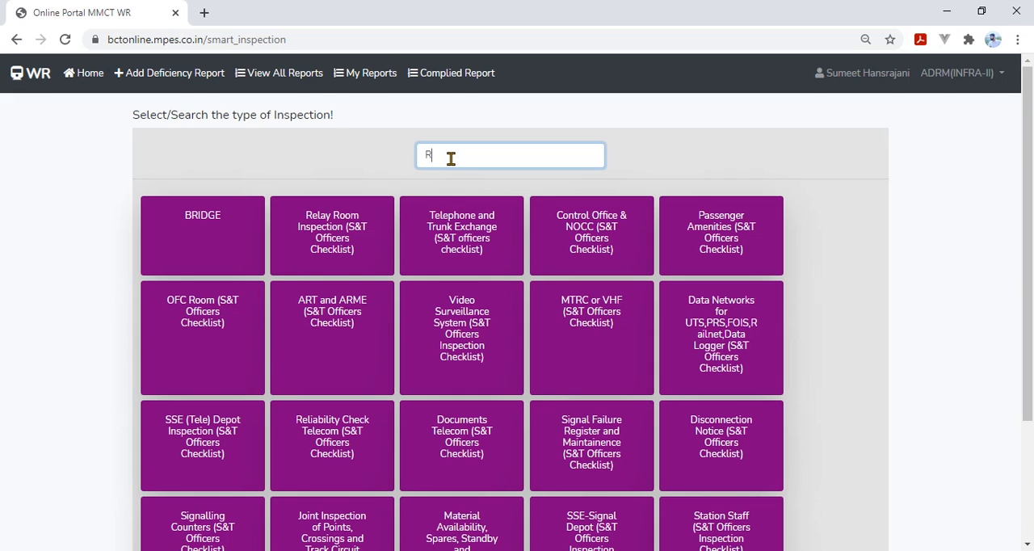
pyautogui.write('ela')
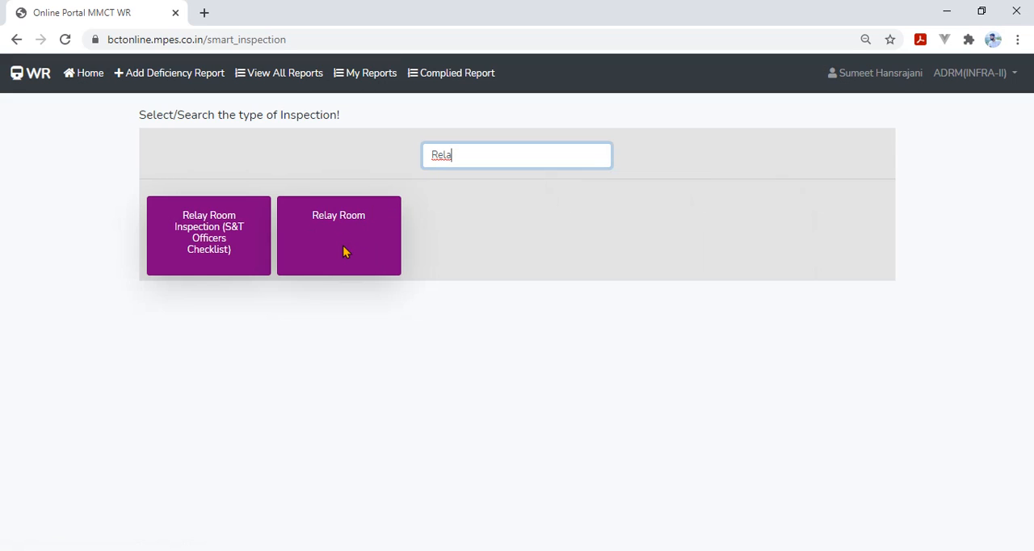
pyautogui.click(328, 228)
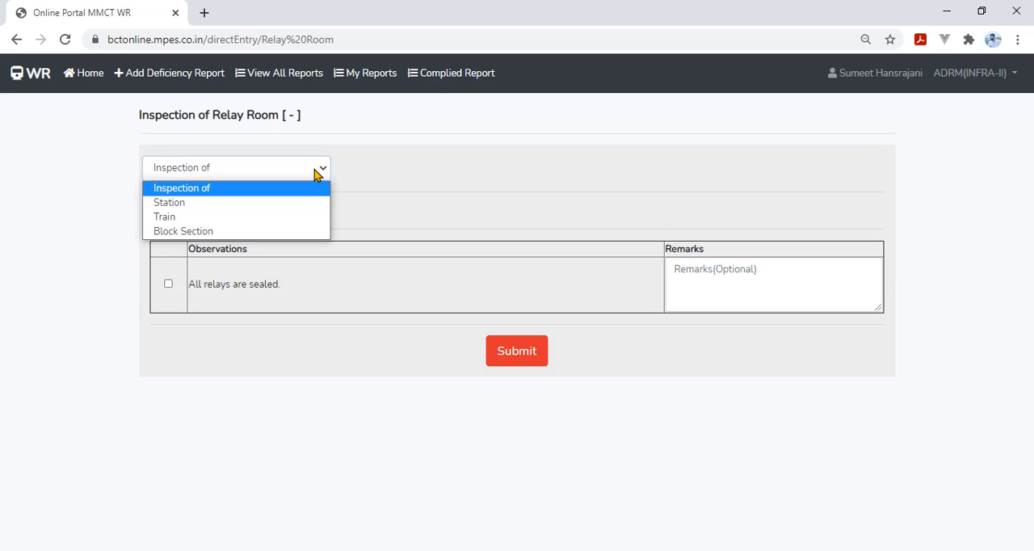
# Step: Set the inspection to be of a Station and select MEL(Marine Lines) as the station
pyautogui.click(293, 203)
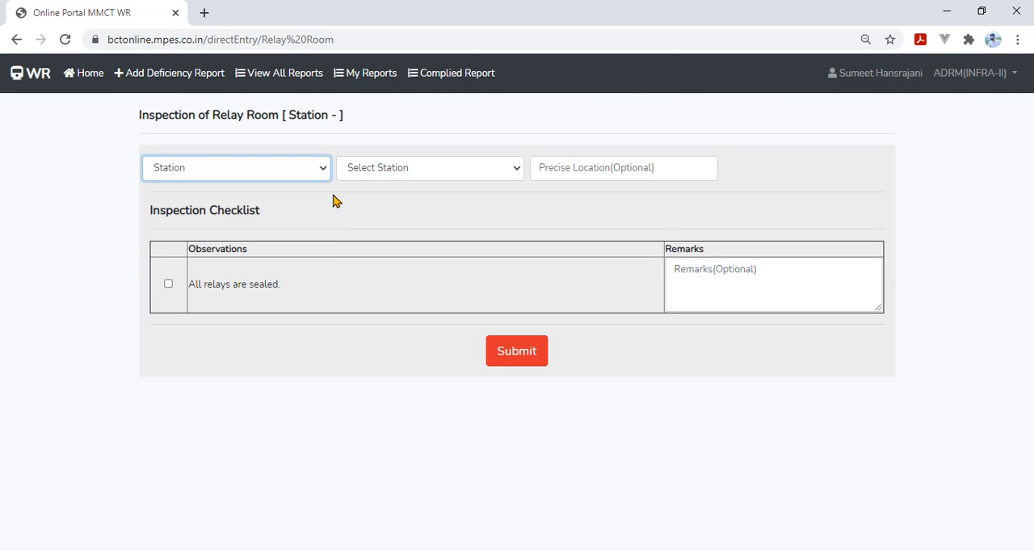
pyautogui.click(426, 170)
pyautogui.click(427, 219)
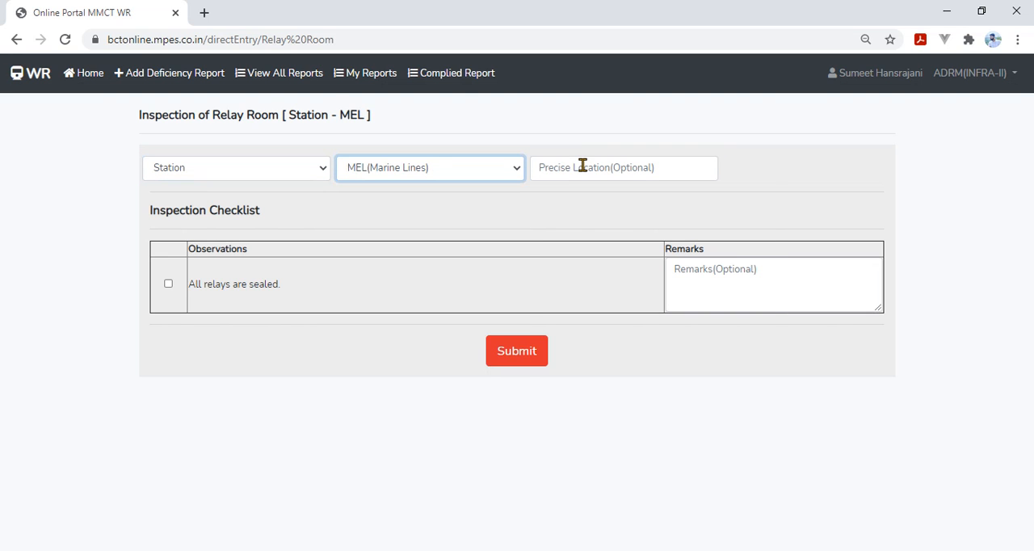
# Step: Set the precise location to Relay Room and mark the observation "All relays are sealed." as checked
pyautogui.click(583, 166)
pyautogui.write('Relay Room')
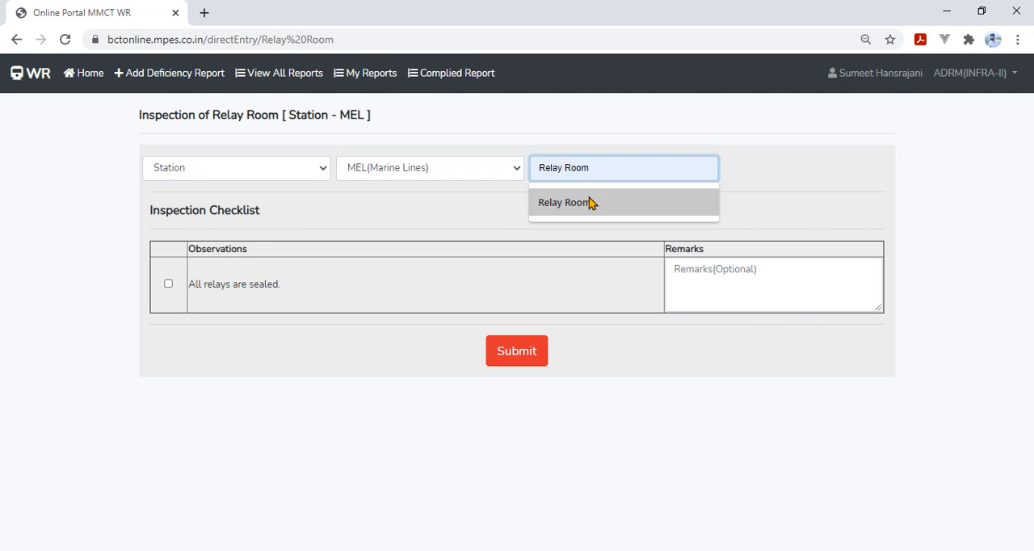
pyautogui.click(590, 203)
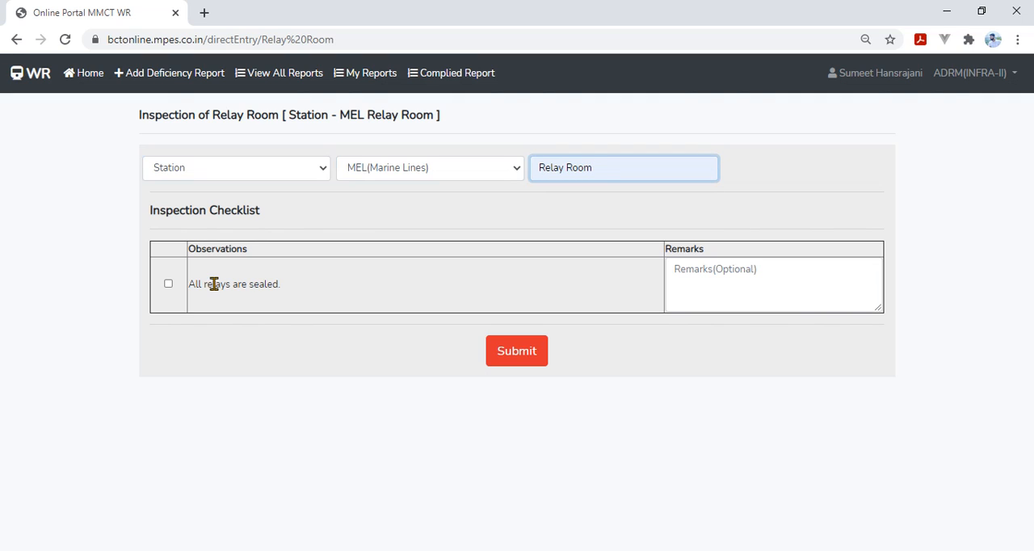
pyautogui.click(168, 286)
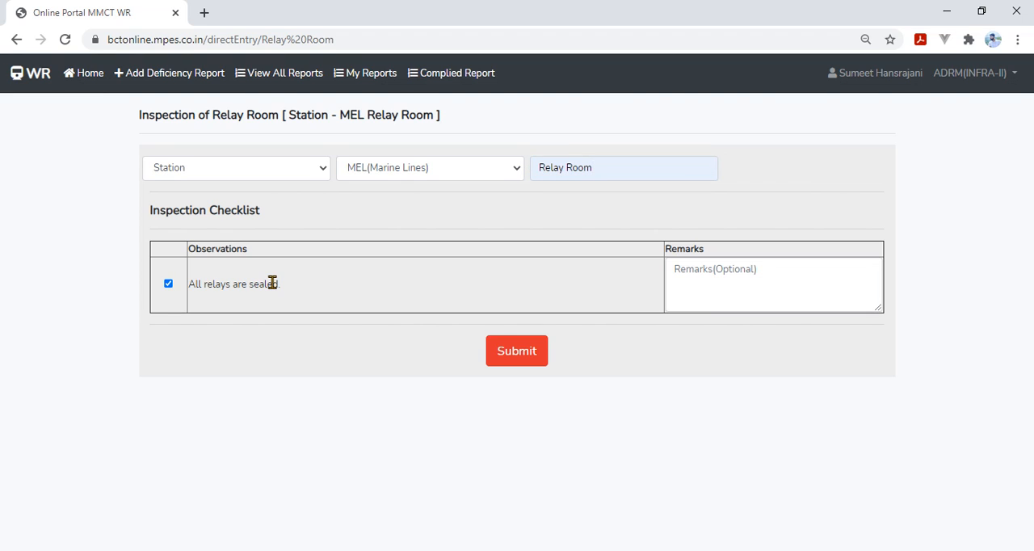
# Step: Enter the remark "All found Ok" for the relay sealing observation and submit the inspection
pyautogui.click(740, 282)
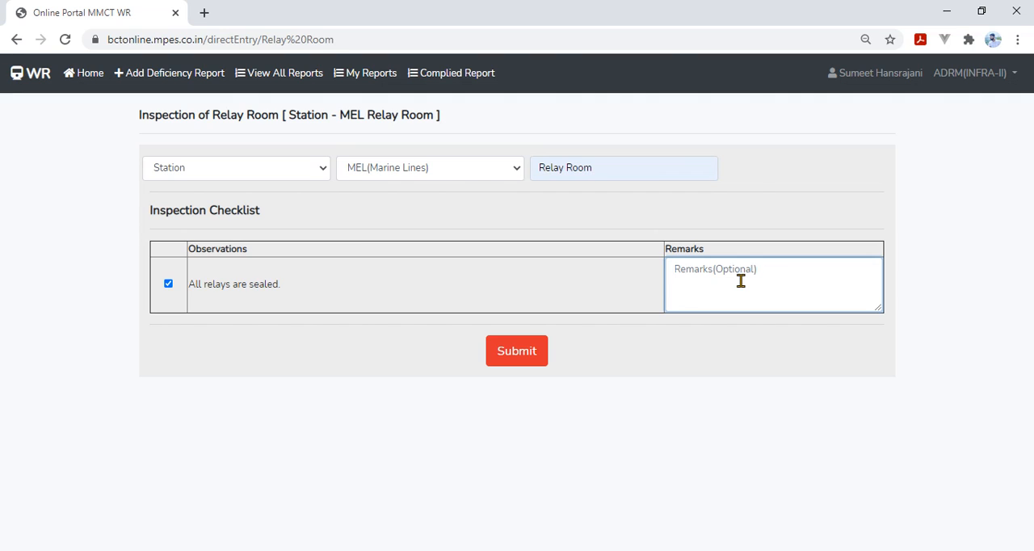
pyautogui.write('All foundO')
pyautogui.press('BackSpace')
pyautogui.write('O')
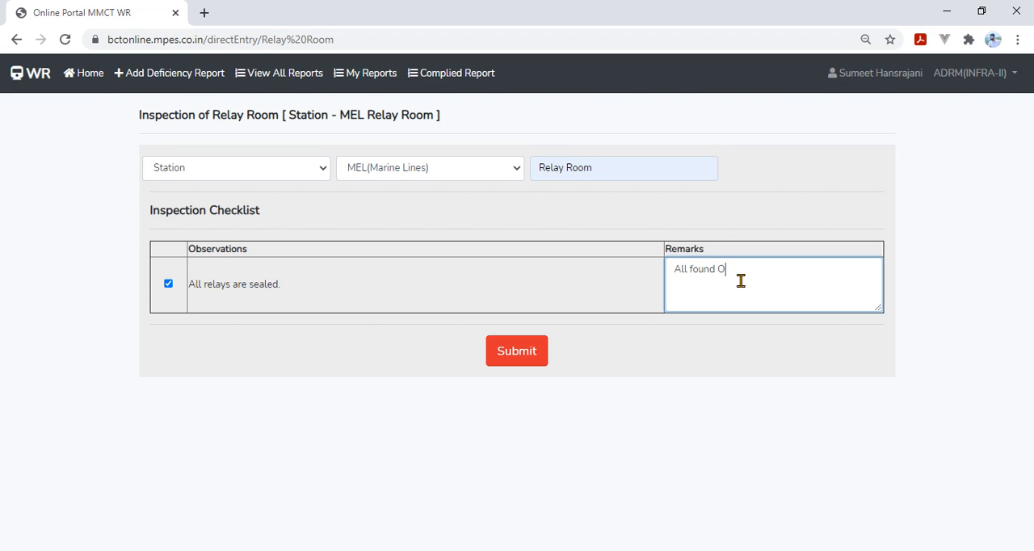
pyautogui.write('k')
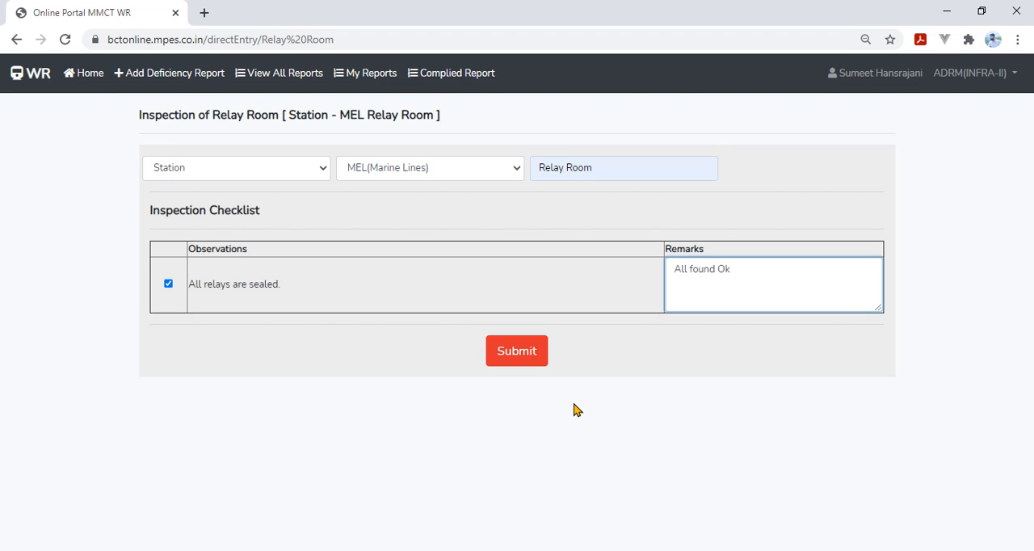
pyautogui.click(520, 364)
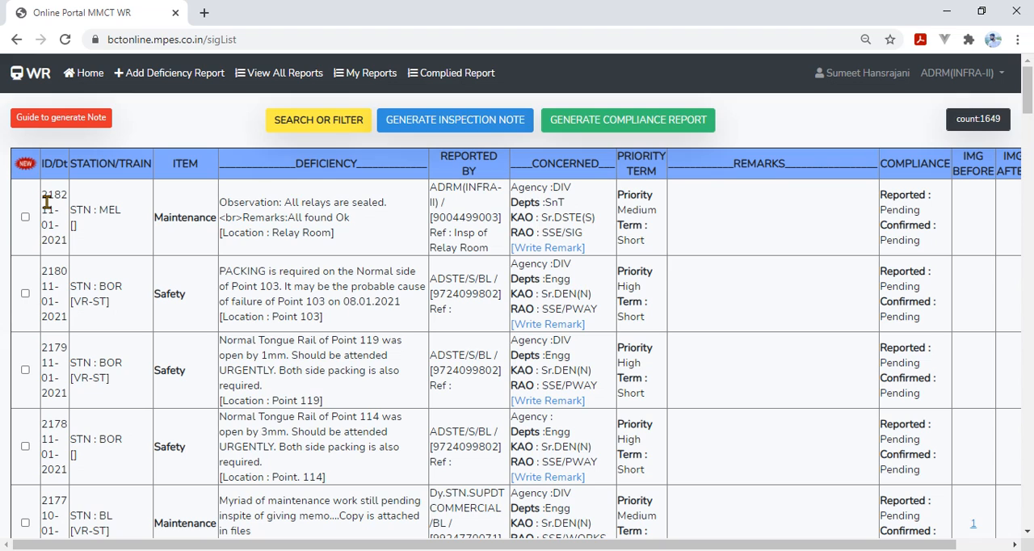
# Step: Examine the newly submitted MEL entry in the report list, including its concerned agency, compliance and action columns
pyautogui.moveTo(47, 202); pyautogui.dragTo(572, 236)
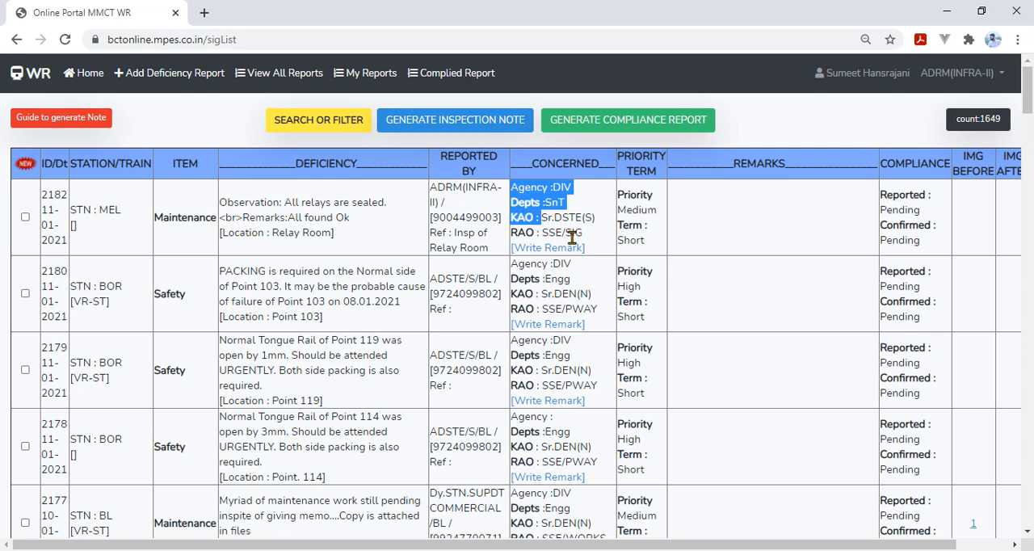
pyautogui.hscroll(1, 778, 306)
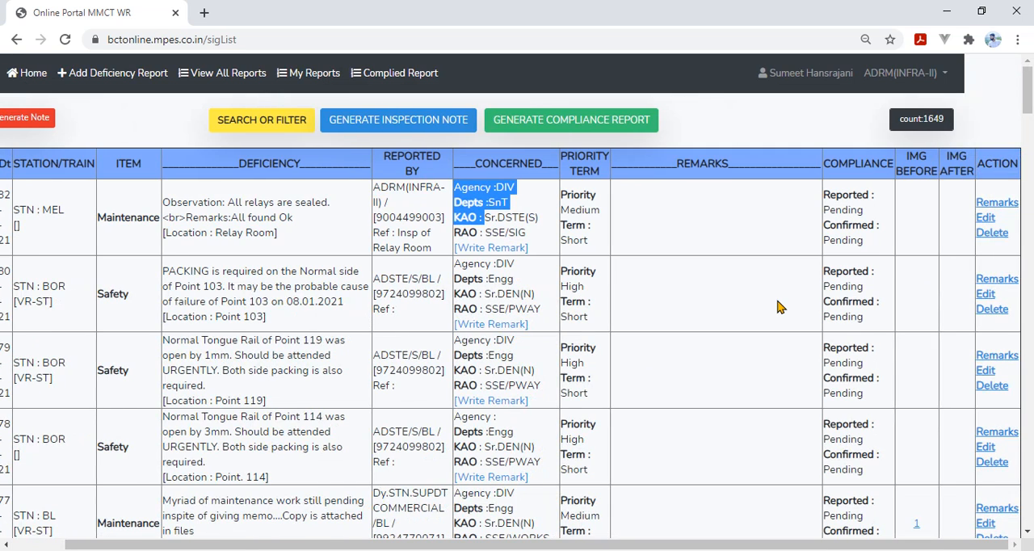
pyautogui.hscroll(-1, 778, 306)
pyautogui.click(602, 242)
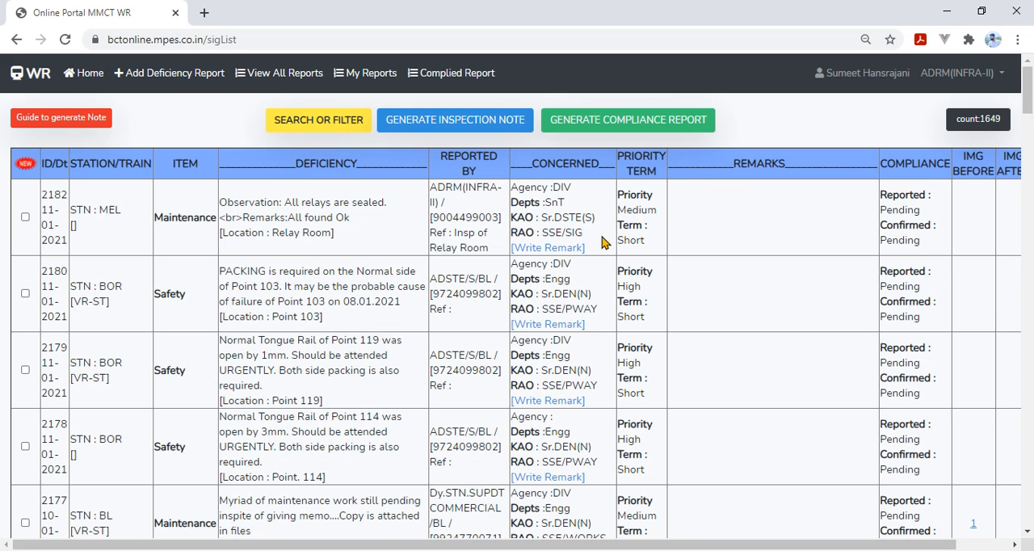
# Step: Go back to the inspections submenu and look over the inspection template and guided inspection pages, ending on the submenu
pyautogui.click(17, 40)
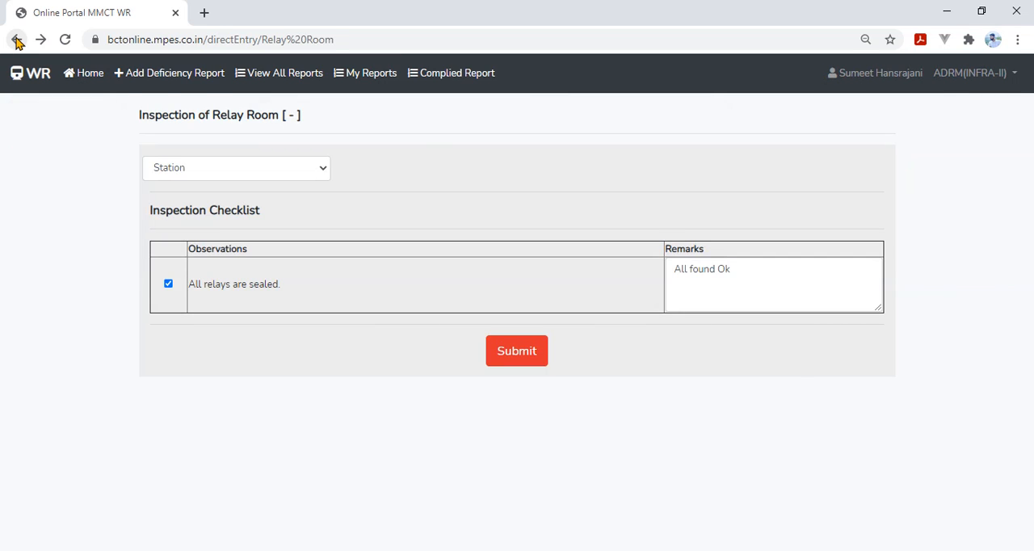
pyautogui.click(17, 41)
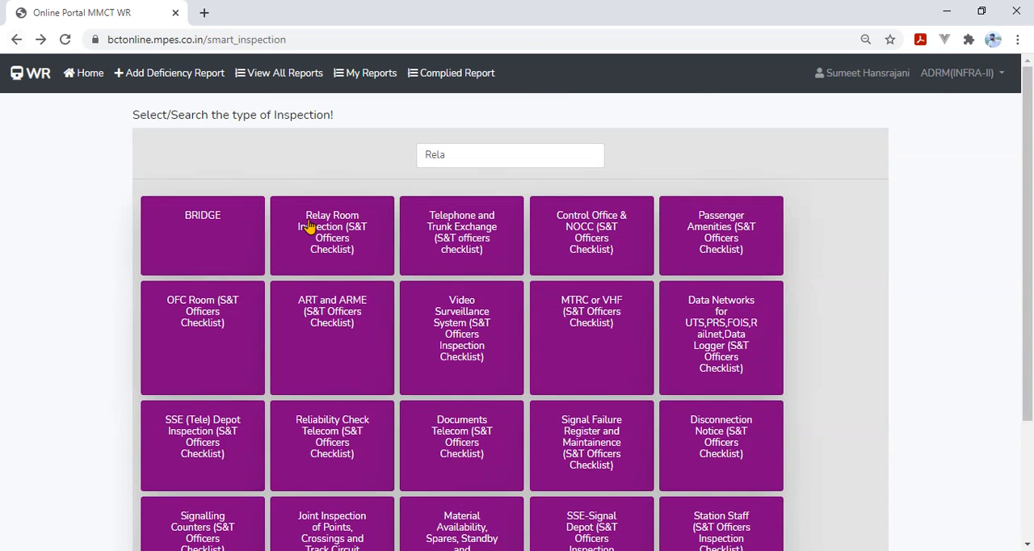
pyautogui.click(17, 41)
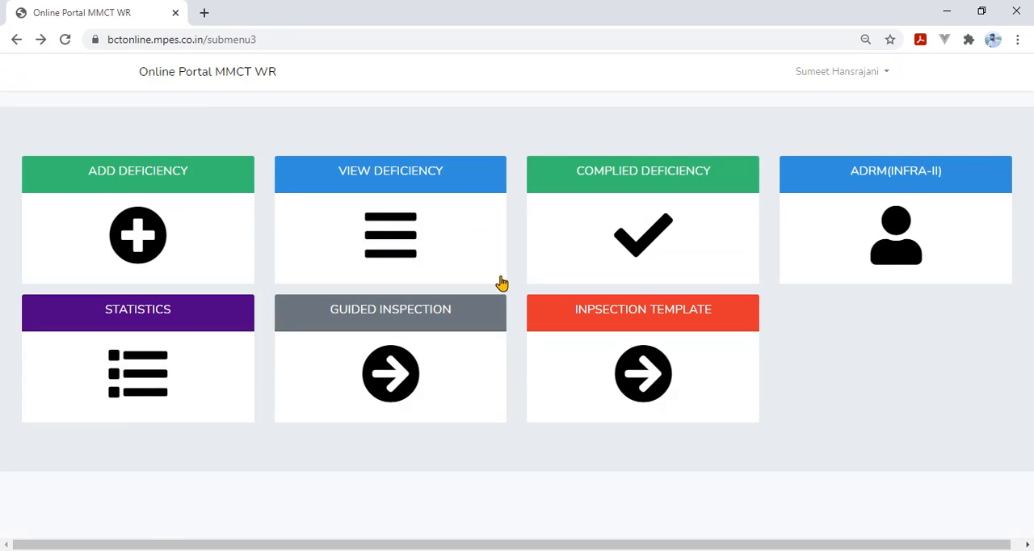
pyautogui.click(654, 356)
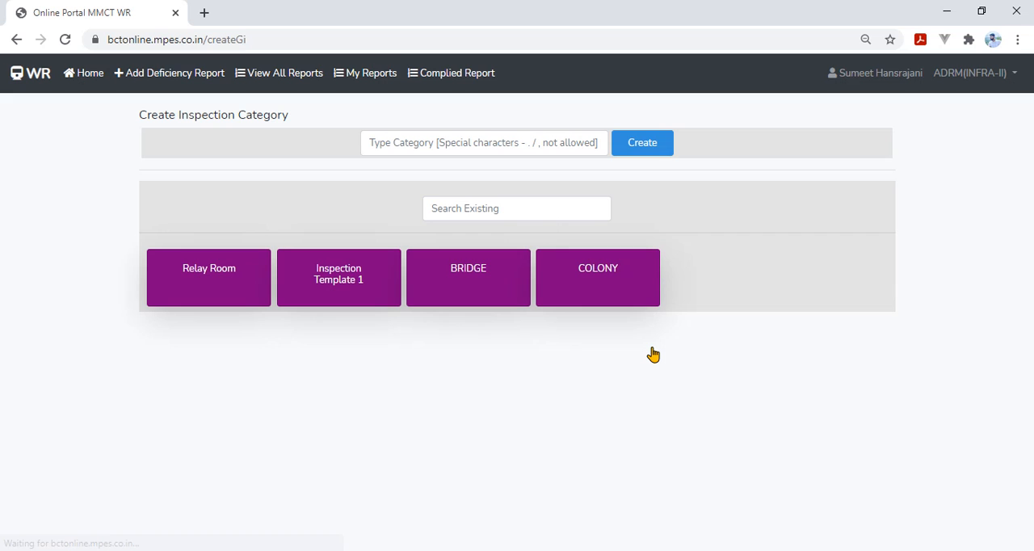
pyautogui.click(14, 40)
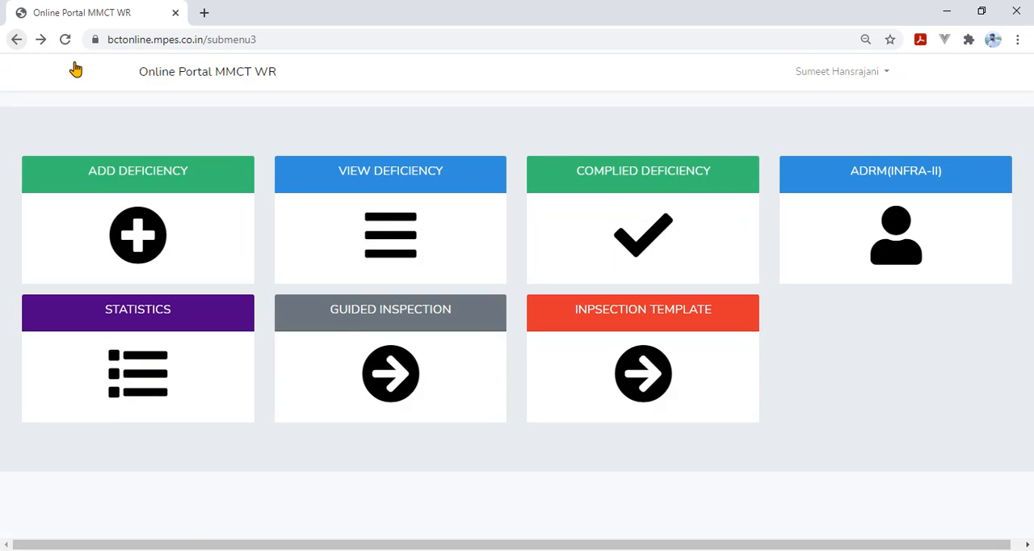
pyautogui.click(351, 333)
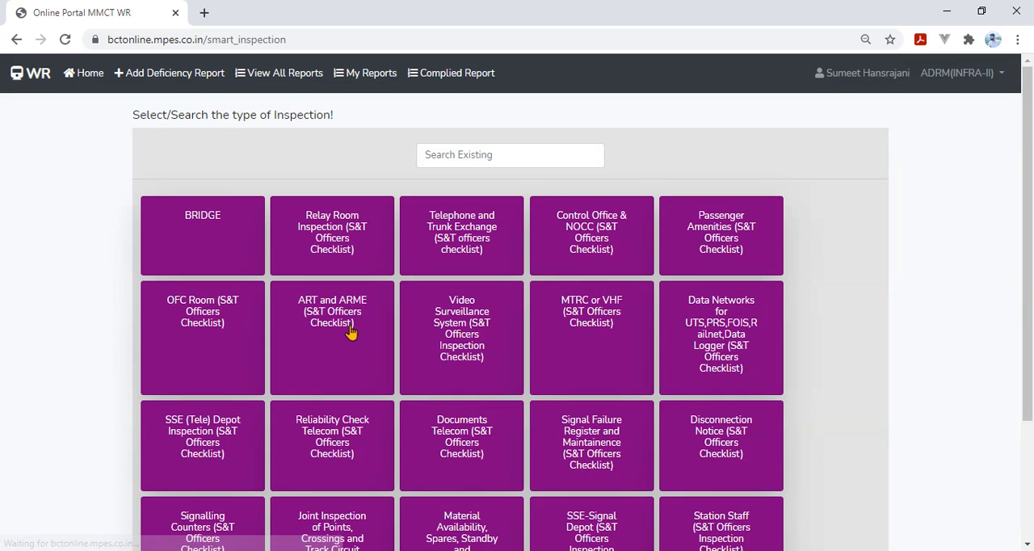
pyautogui.click(17, 40)
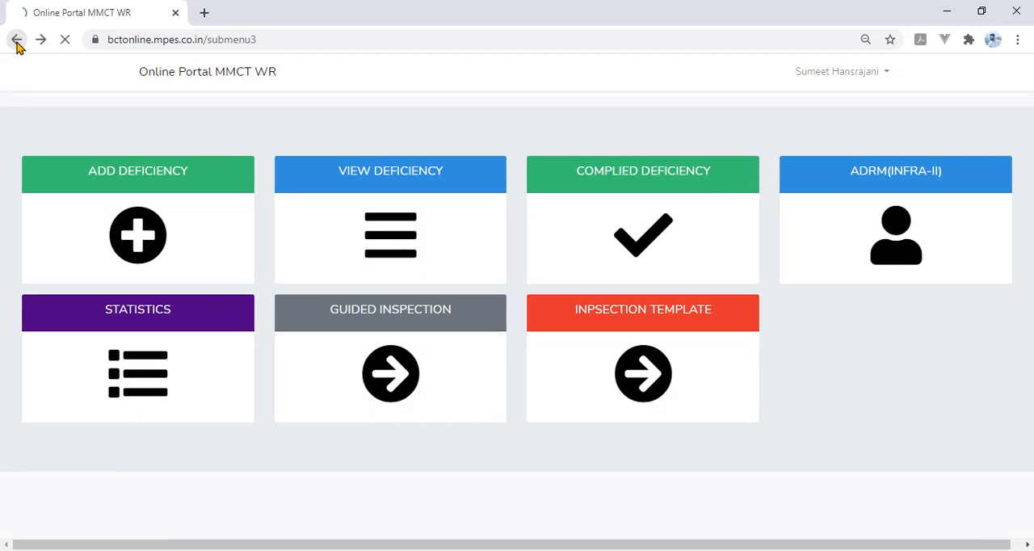